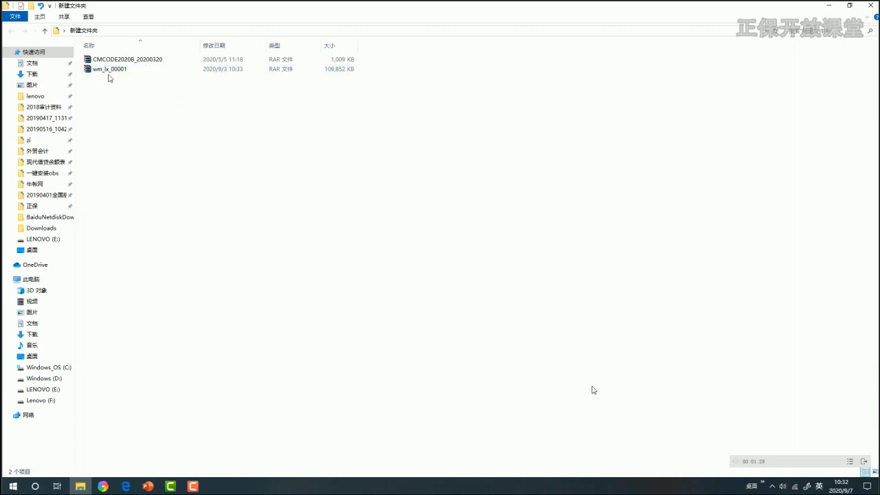
Try to extract the wm_lx_00001 archive directly into its own wm_lx_00001 folder.
click(108, 70)
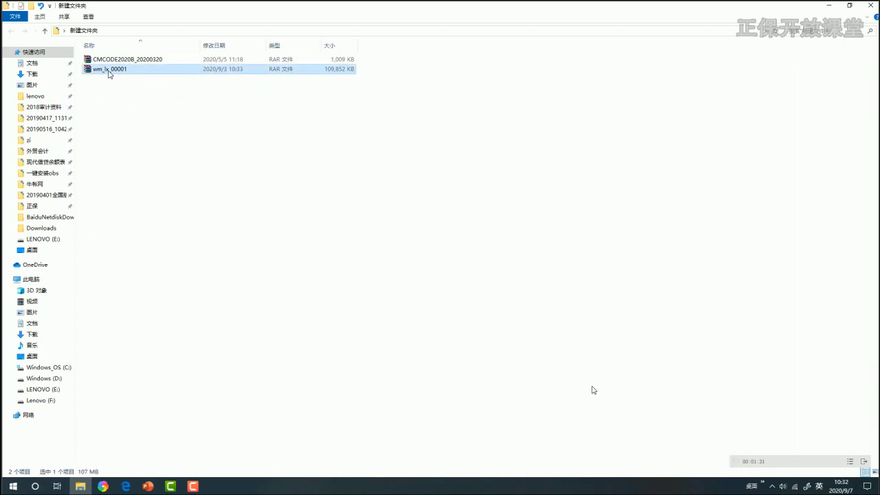
right_click(108, 72)
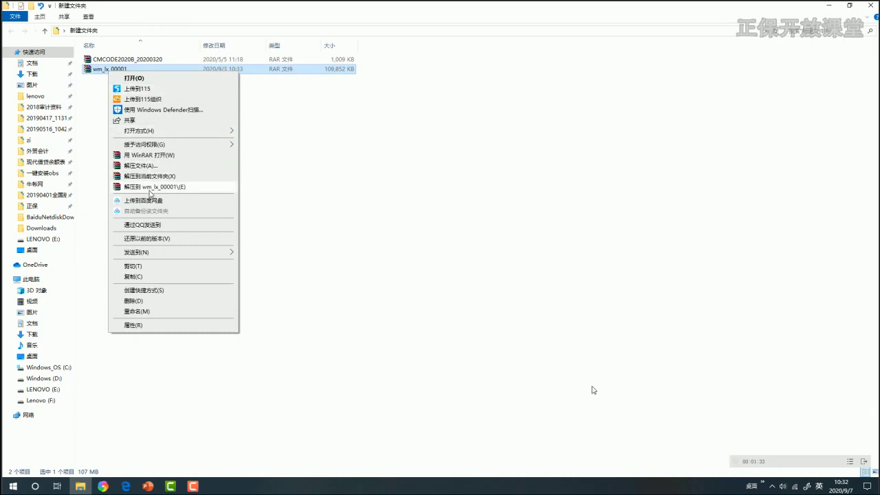
click(182, 186)
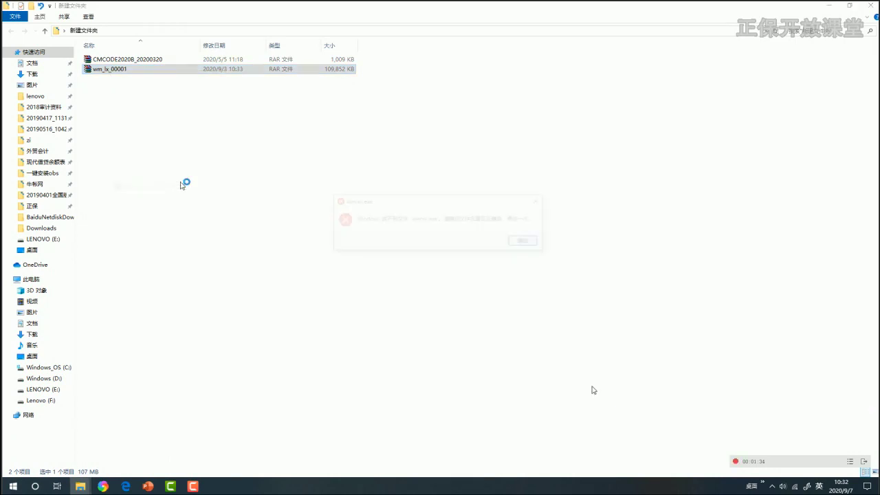
click(528, 242)
Open the wm_lx_00001 archive in WinRAR and extract it to the suggested wm_lx_00001 folder, then close the archive.
double_click(120, 70)
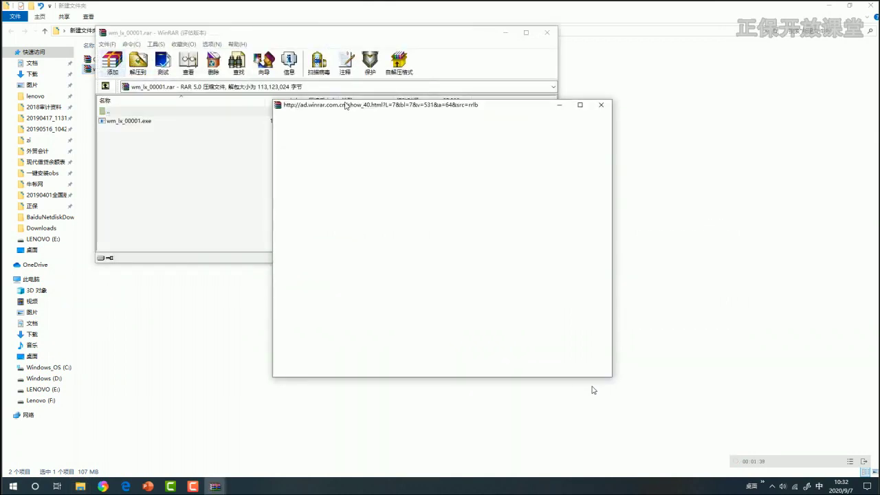
click(138, 65)
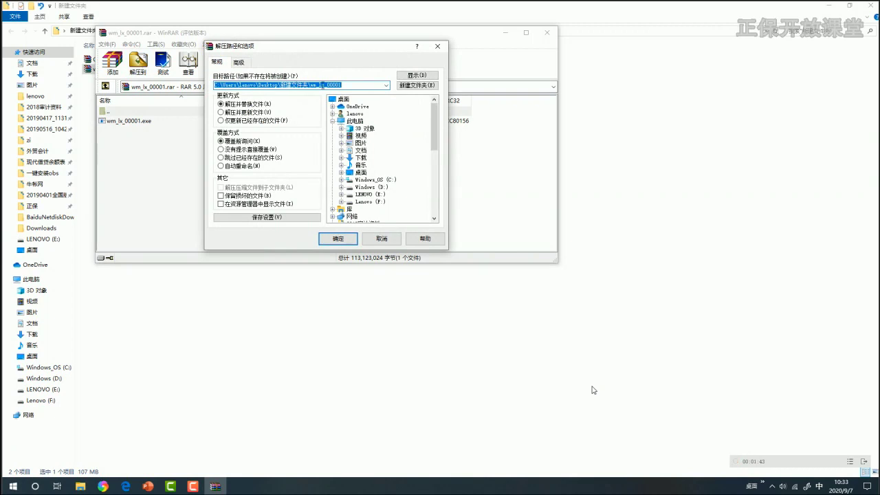
click(339, 239)
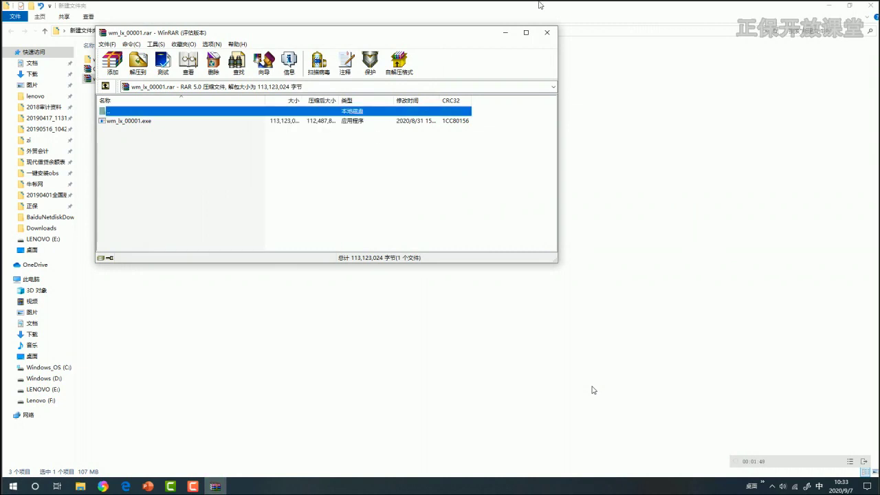
click(548, 34)
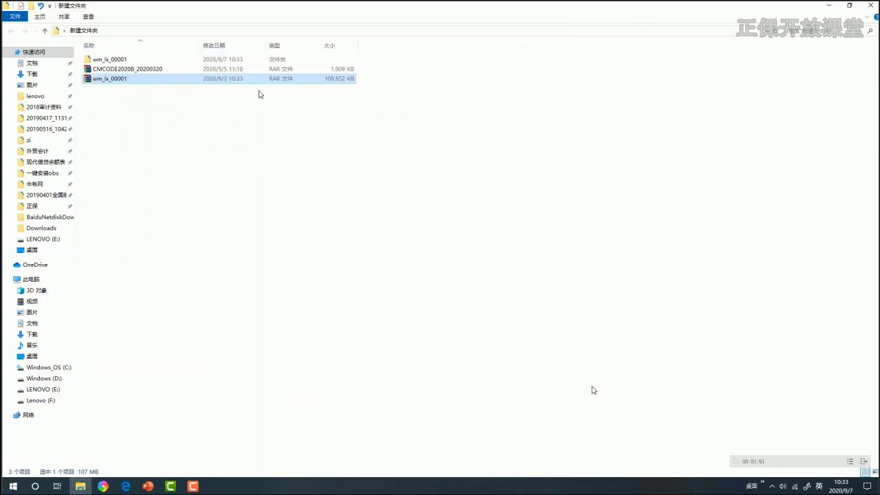
Run the wm_lx_00001 installer from the extracted folder and accept the licence agreement.
double_click(108, 60)
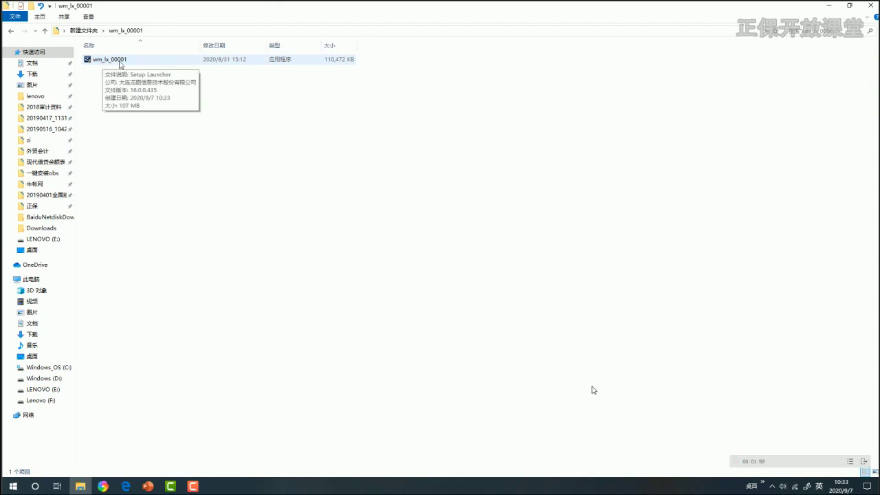
double_click(120, 61)
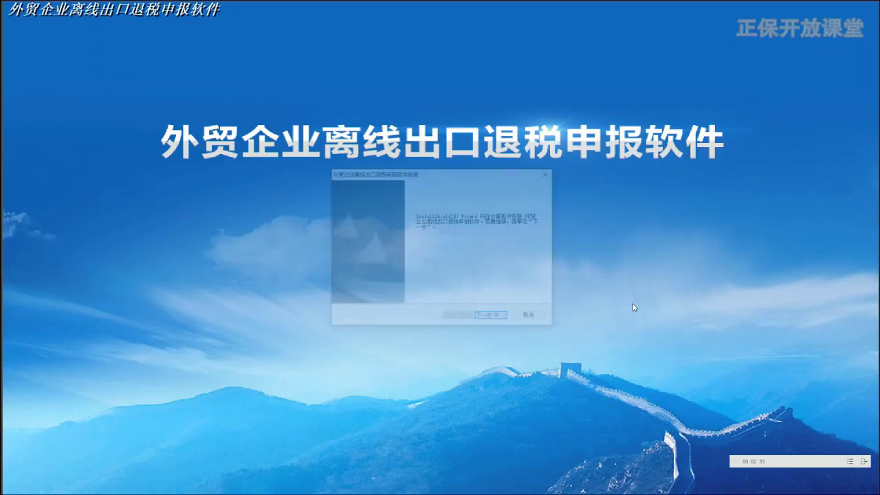
click(494, 317)
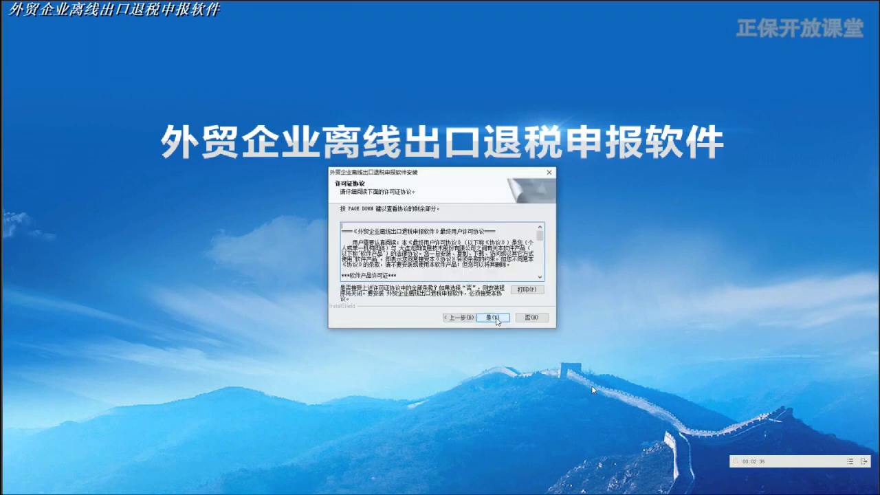
click(493, 317)
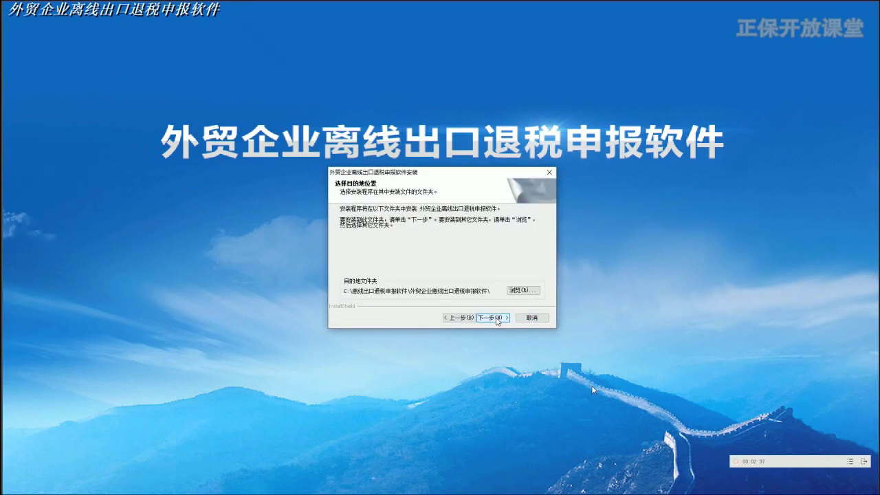
Install with the default destination, program folder and features, and finish setup without launching the software.
click(497, 319)
click(493, 318)
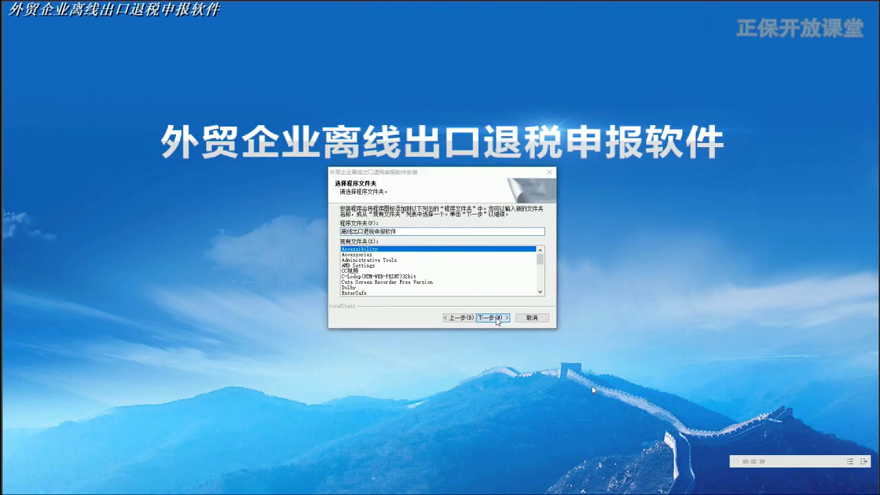
click(493, 318)
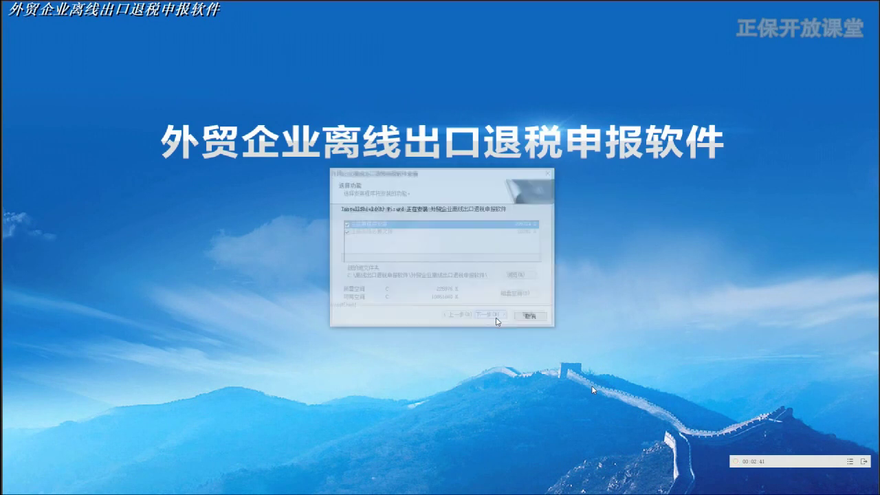
click(496, 318)
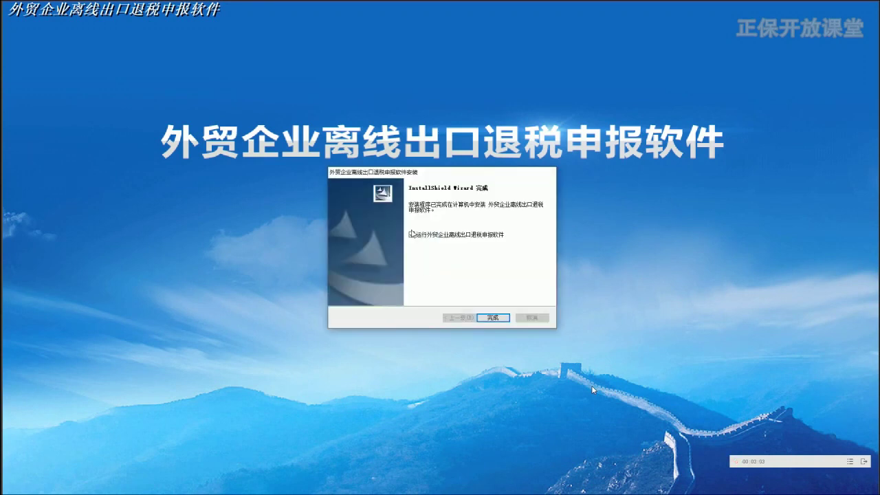
click(412, 235)
click(499, 318)
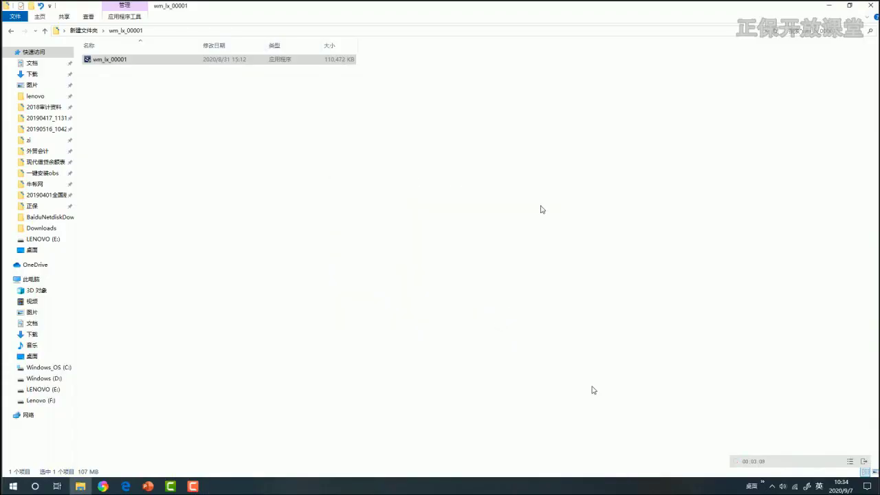
Minimize the folder window and move the 外贸企业离线出口退税申报软件 desktop shortcut directly below the existing 离线版出口退税申报系统 shortcut.
click(829, 5)
click(270, 181)
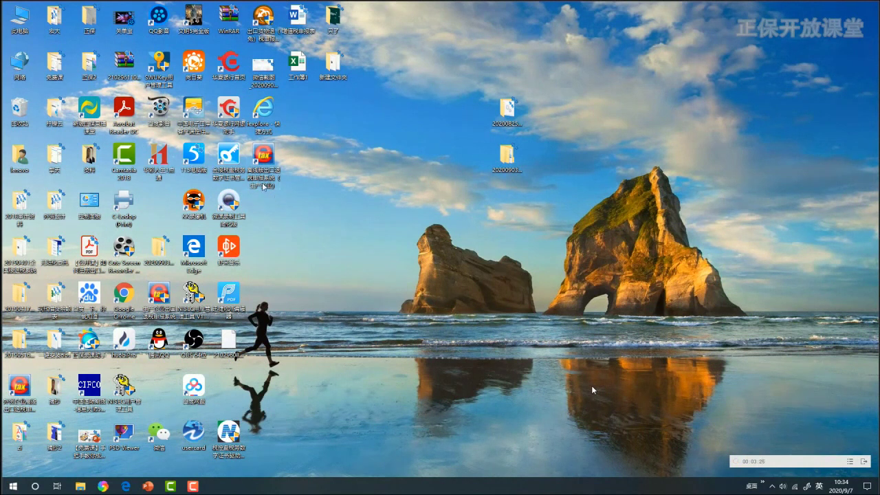
drag(28, 399, 275, 216)
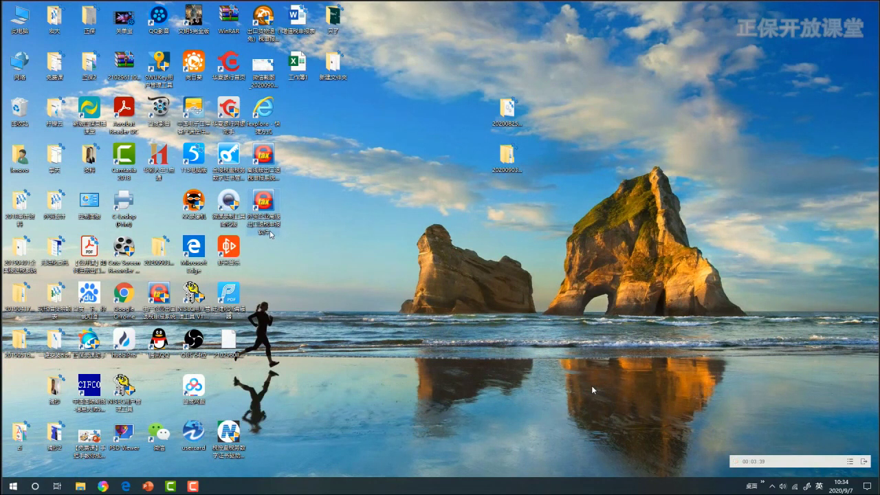
Launch 外贸企业离线出口退税申报软件 from its desktop shortcut and log in with the prefilled user name and a blank password.
double_click(268, 231)
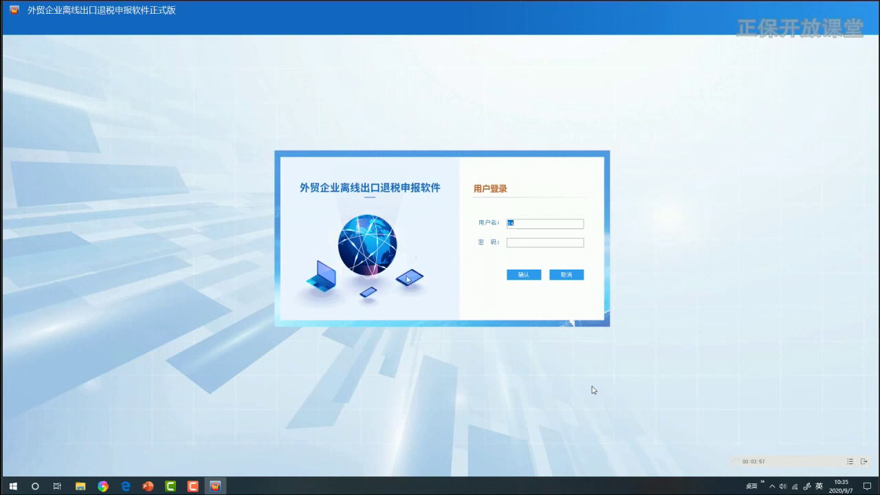
click(526, 277)
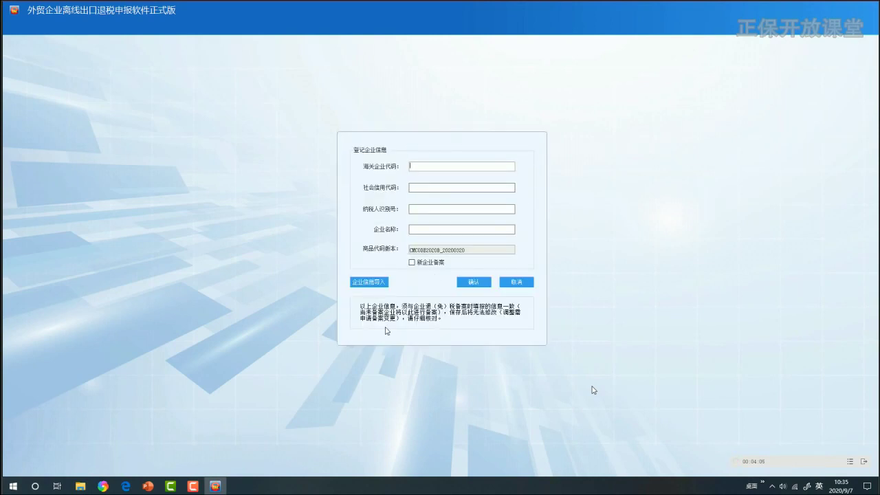
click(475, 189)
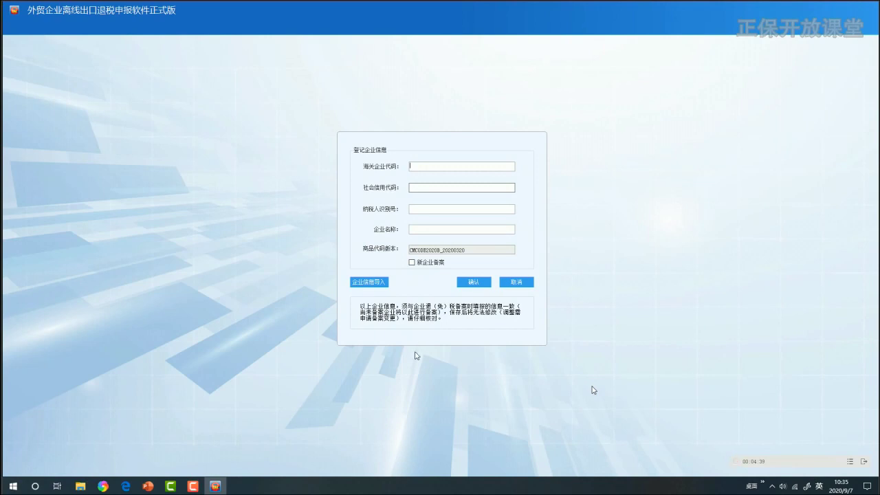
Start a local import of the company information and browse to the Windows_OS (C:) drive for the backup file.
click(367, 283)
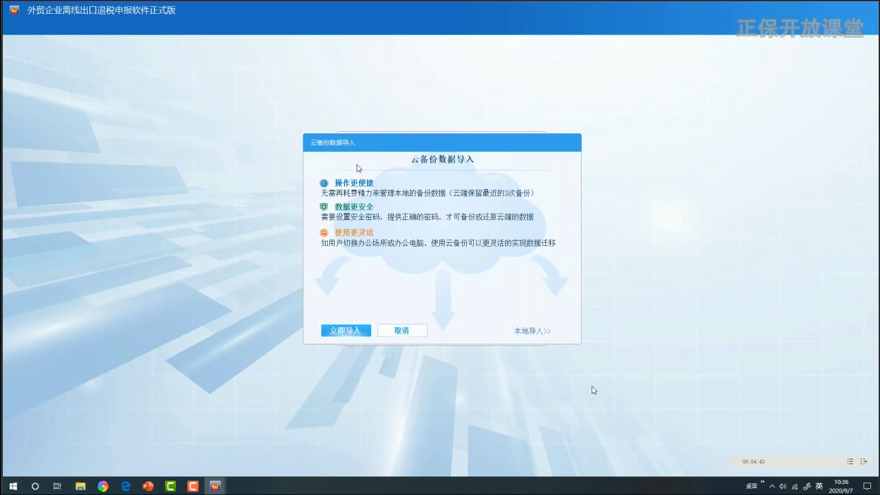
click(526, 336)
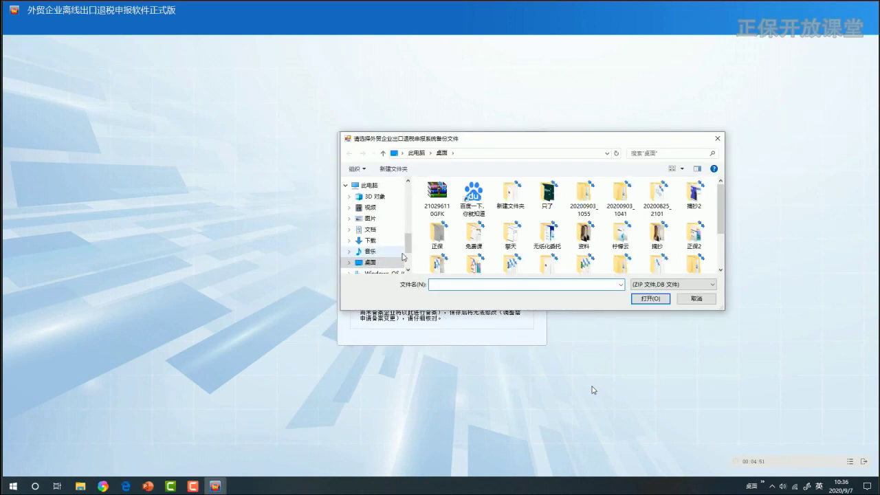
click(607, 153)
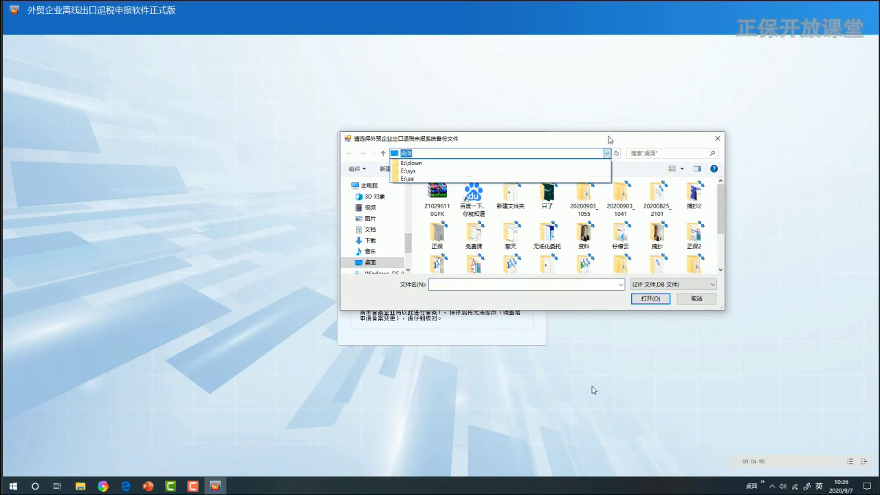
click(609, 138)
scroll(407, 240, down, 3)
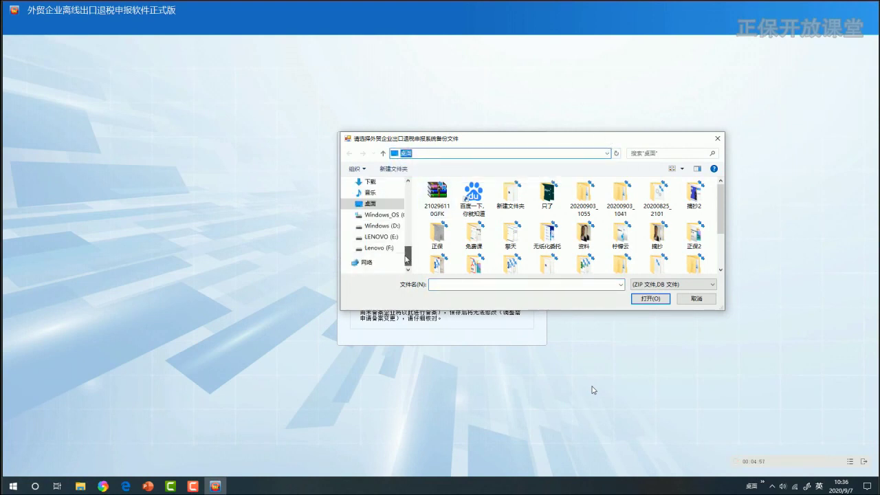
click(384, 215)
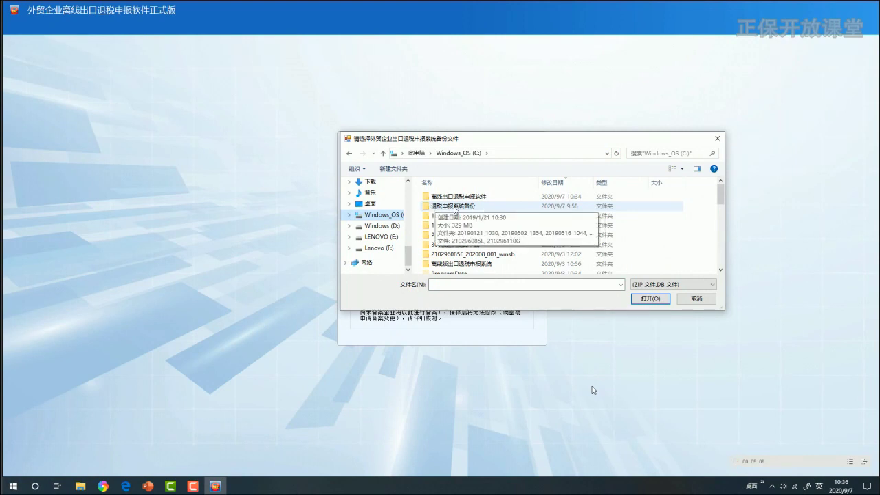
Sort the 退税申报系统备份 folder by modification date and load JSdotnet from its newest backup folder, 20200907_0958.
click(465, 210)
double_click(464, 210)
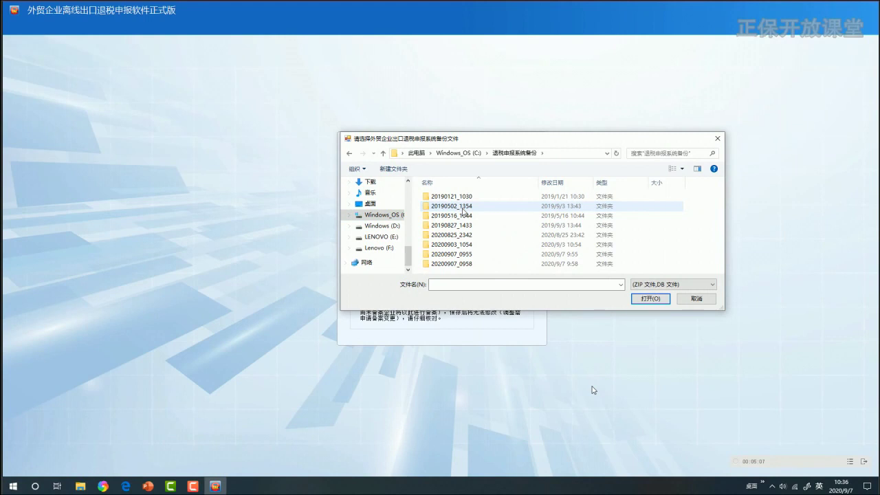
click(554, 182)
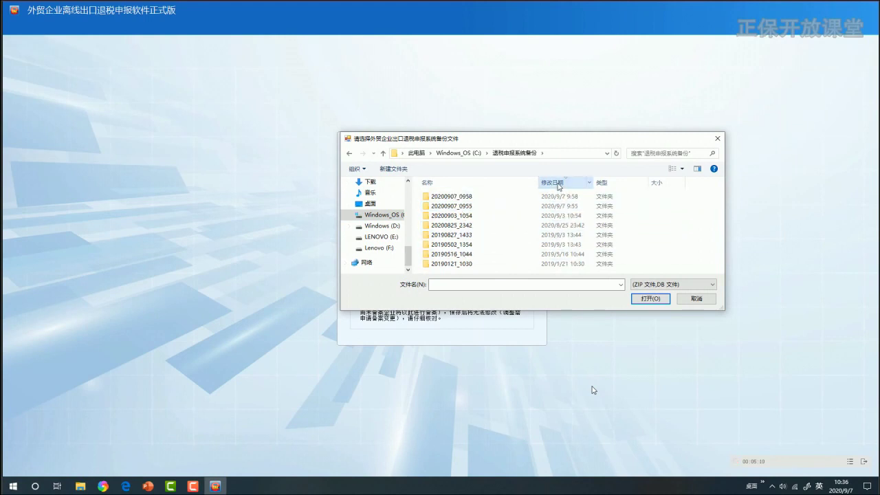
double_click(460, 200)
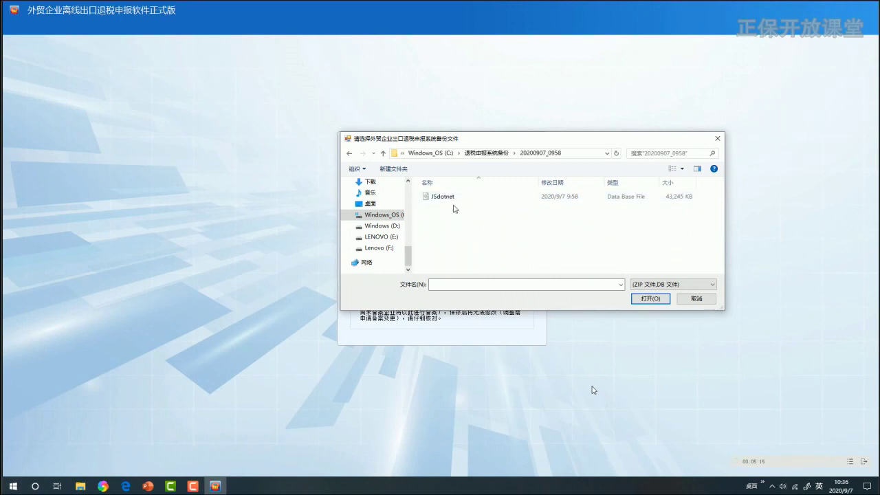
click(454, 198)
click(657, 300)
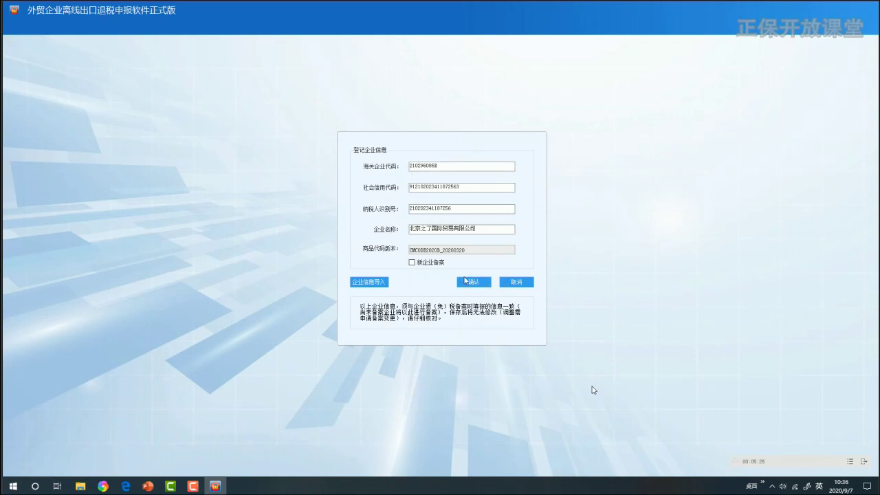
Check and confirm the imported company registration details, and import the backup data.
mouse_move(484, 210)
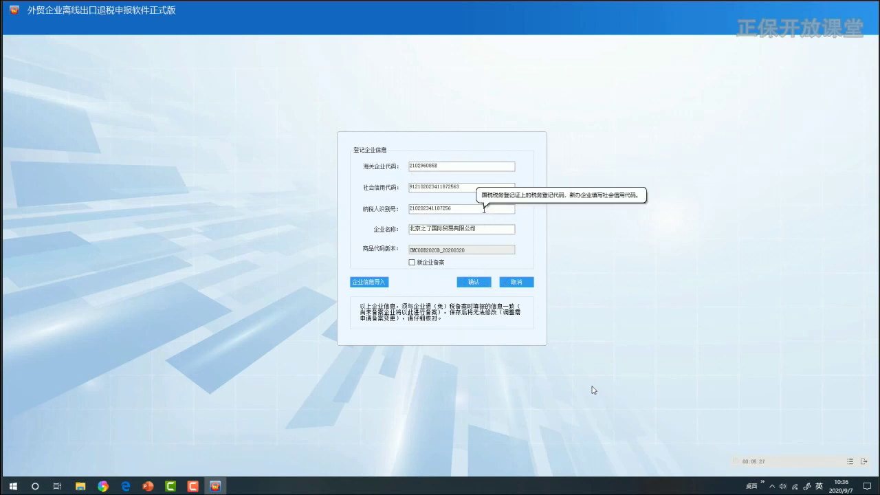
mouse_move(448, 164)
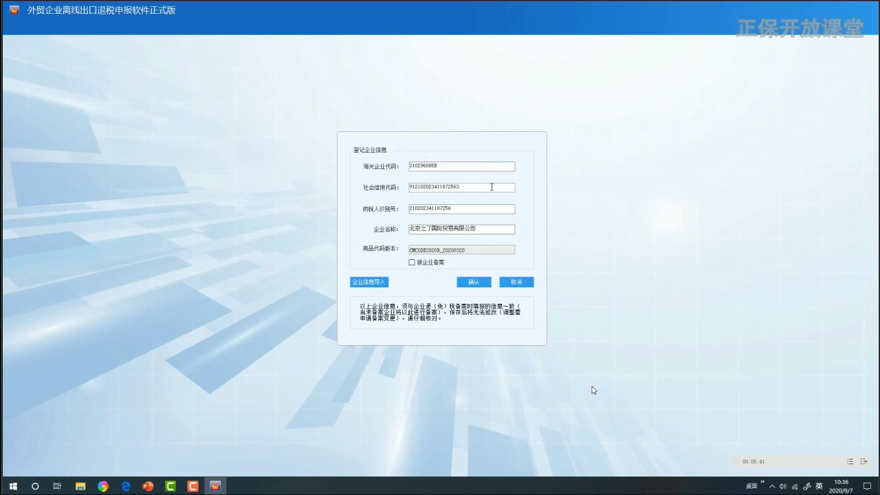
mouse_move(491, 187)
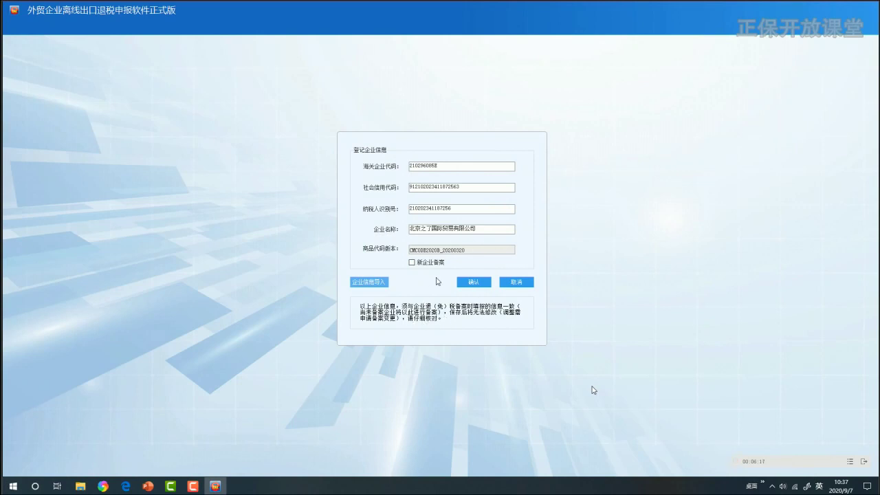
click(474, 288)
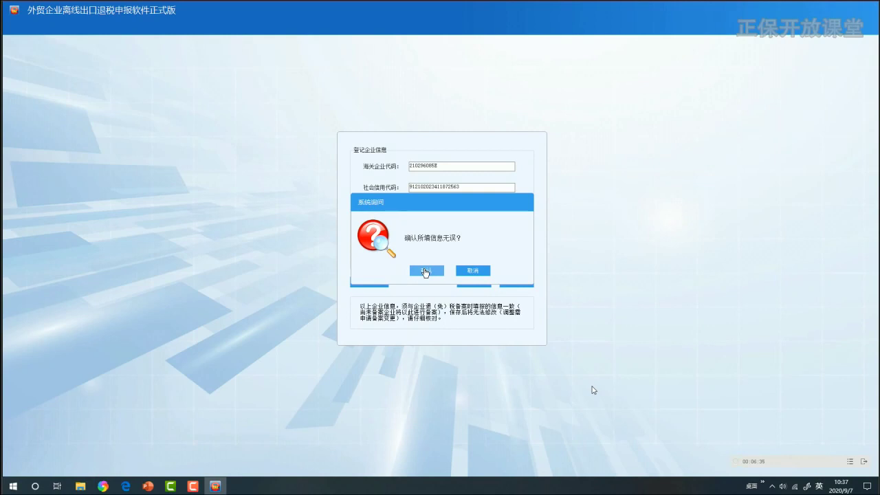
click(426, 272)
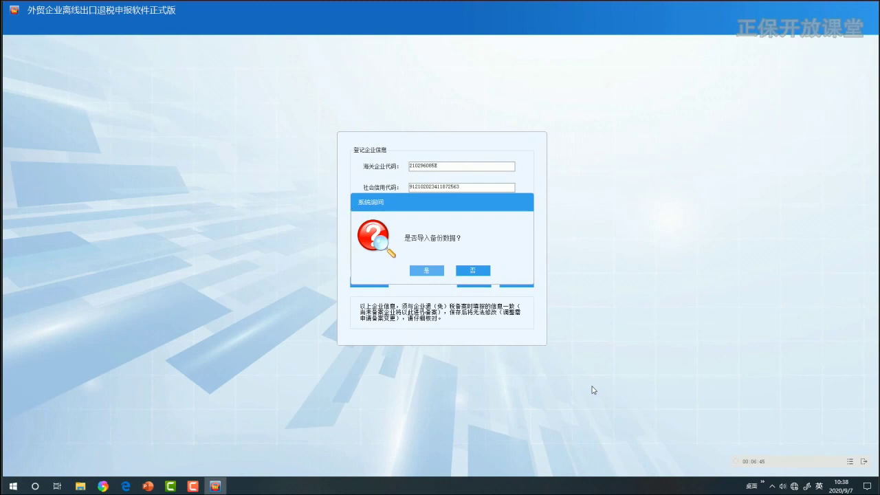
click(435, 272)
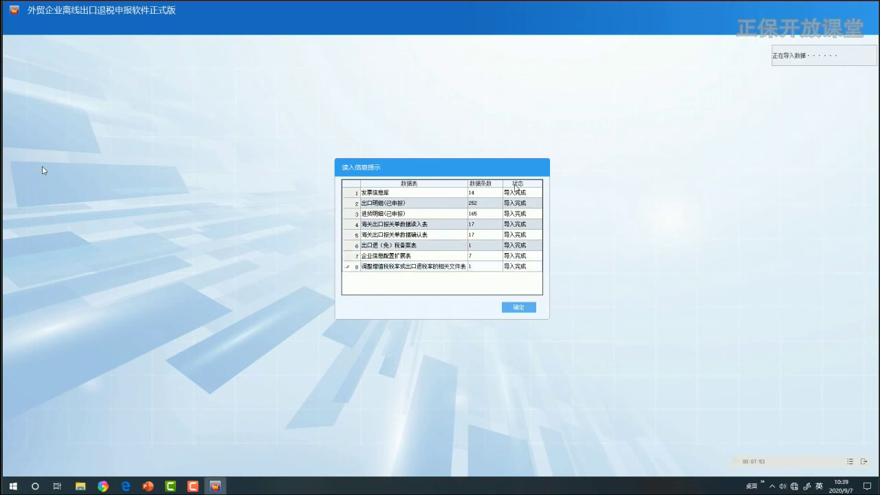
Acknowledge the data import summary and confirm the current period (当前所属期) as 202007.
click(523, 311)
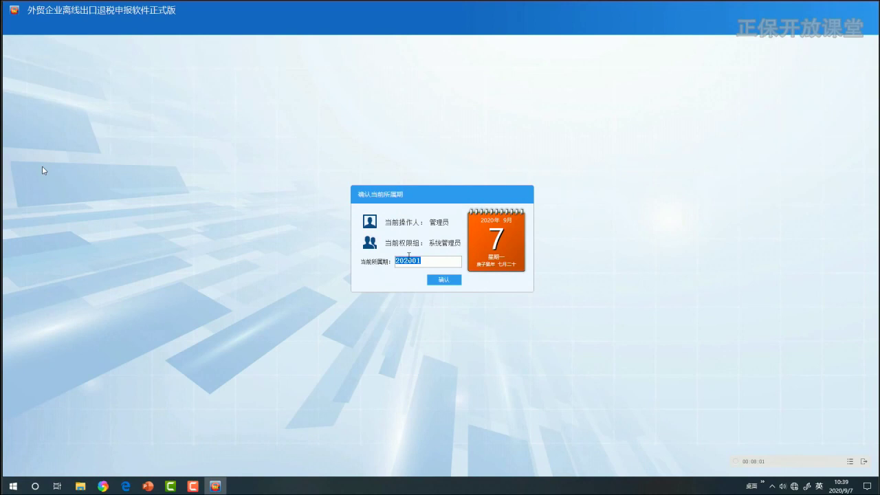
drag(417, 261, 432, 259)
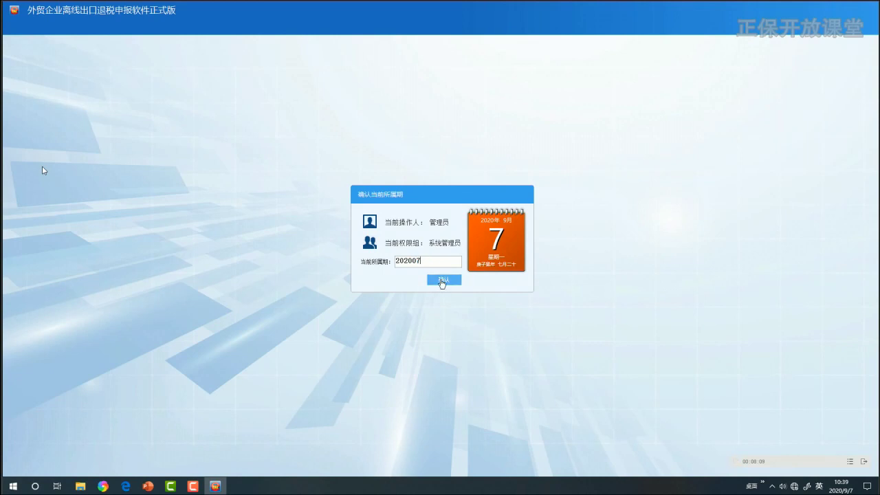
click(442, 281)
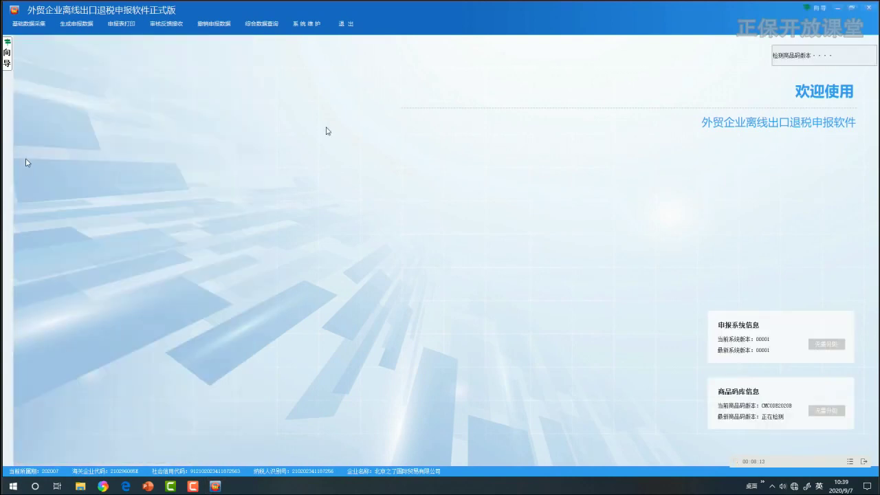
Pin the wizard pane open and view the blank 出口退（免）税备案申请表 form from 备案申请向导, closing it after inspection.
mouse_move(7, 50)
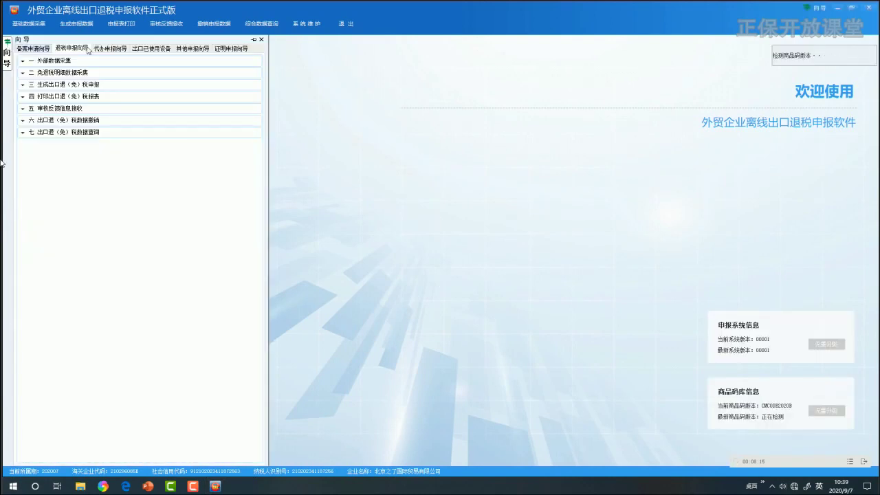
click(253, 39)
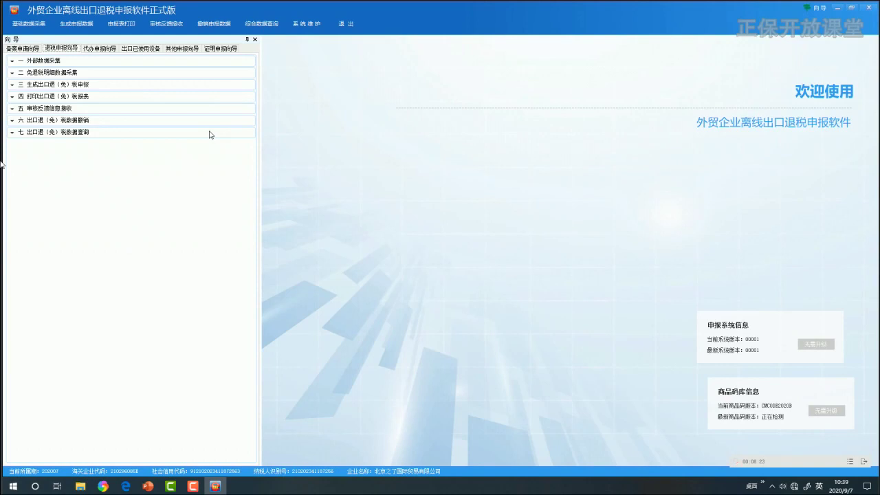
click(20, 48)
click(53, 62)
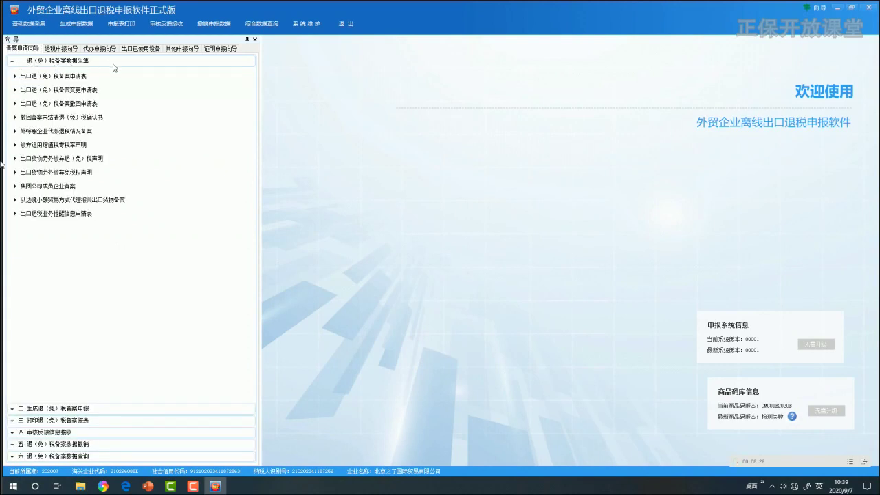
click(46, 78)
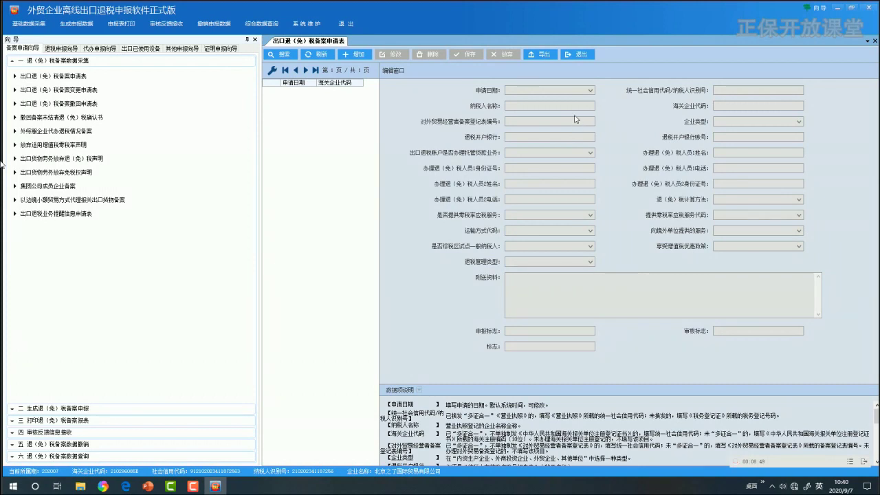
click(577, 55)
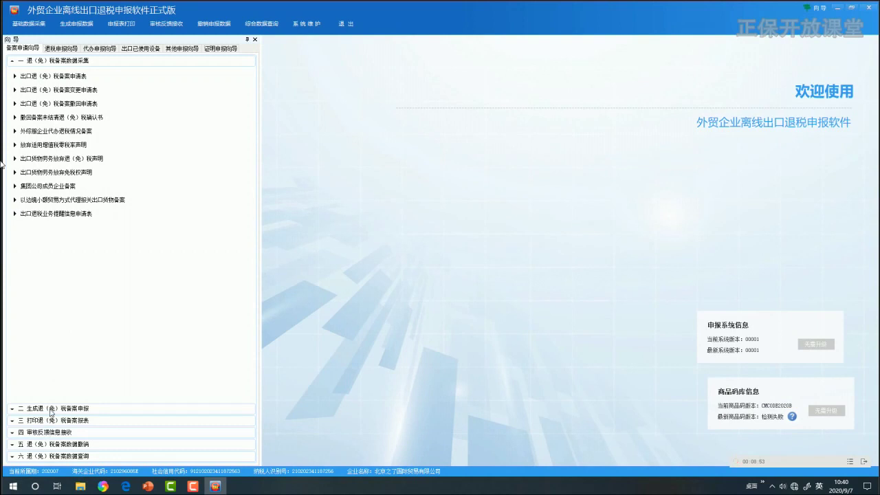
Examine the 生成退（免）税备案申报 section of 备案申请向导, and toggle the wizard pane between auto-hidden and pinned.
click(50, 411)
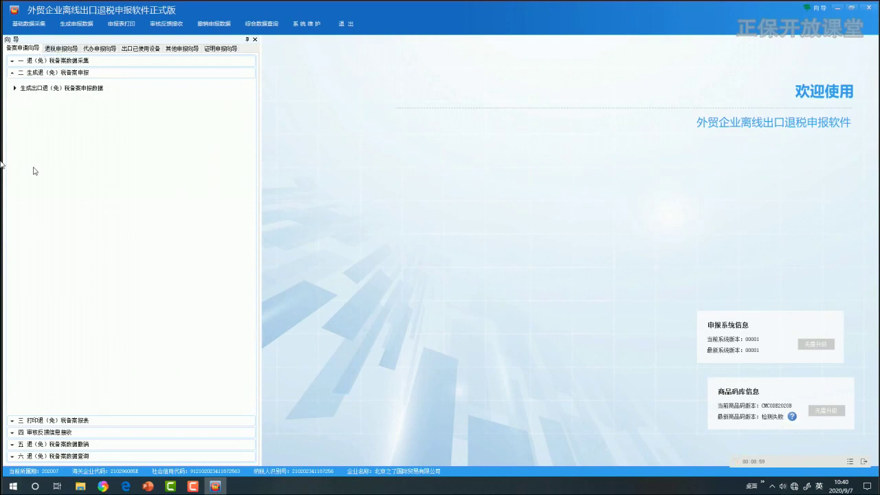
click(253, 40)
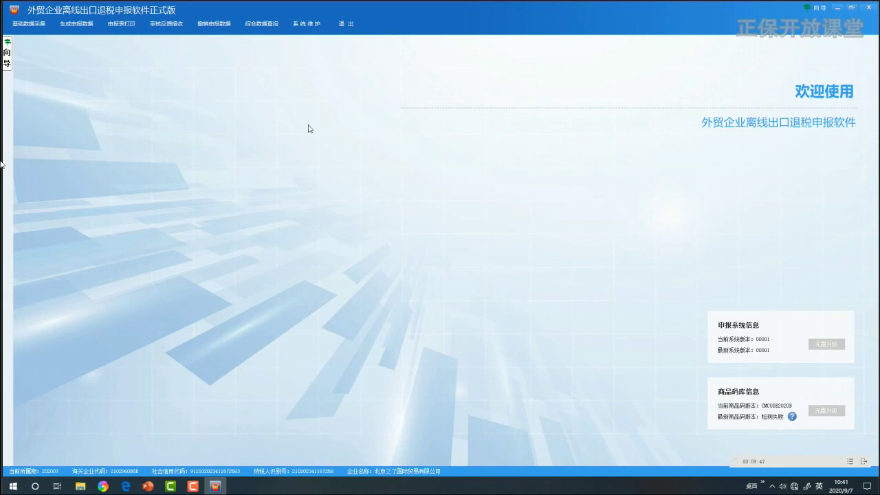
mouse_move(8, 62)
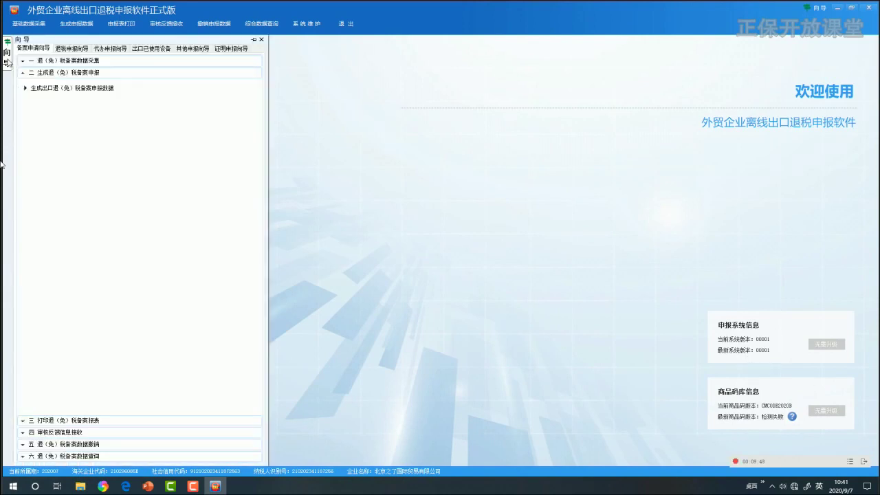
click(253, 40)
Open 系统配置信息 from the system maintenance configuration options.
click(307, 25)
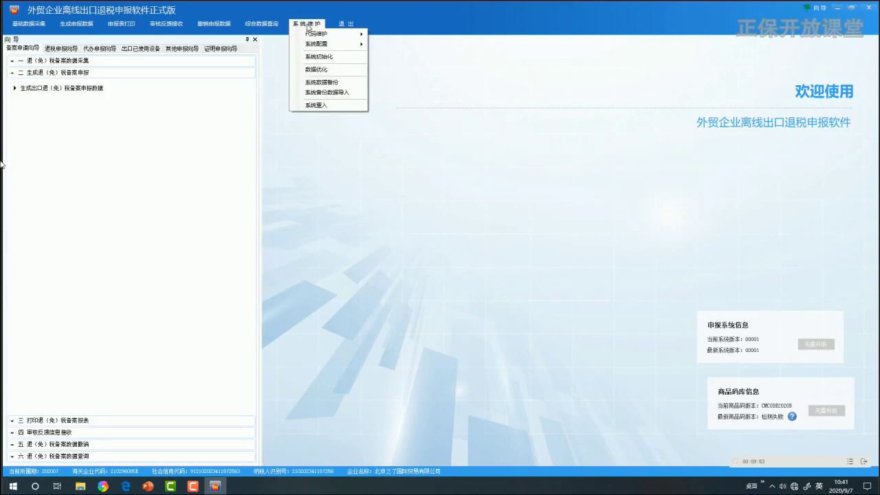
mouse_move(331, 50)
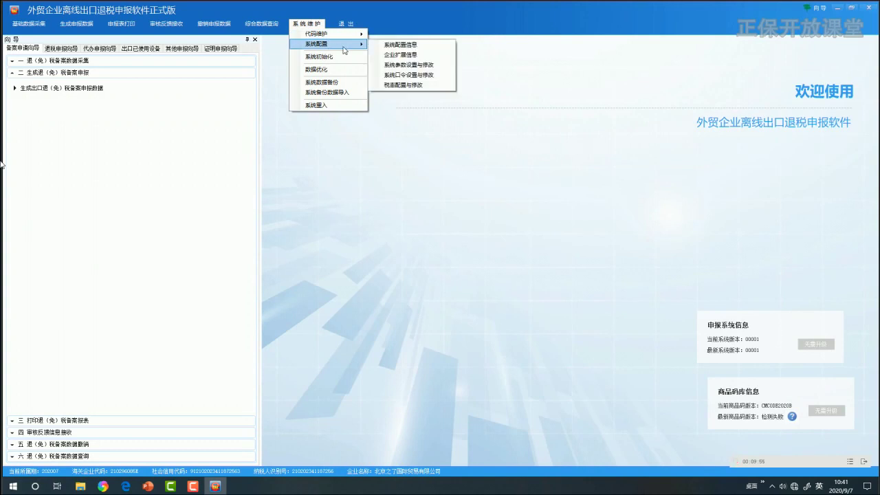
click(412, 46)
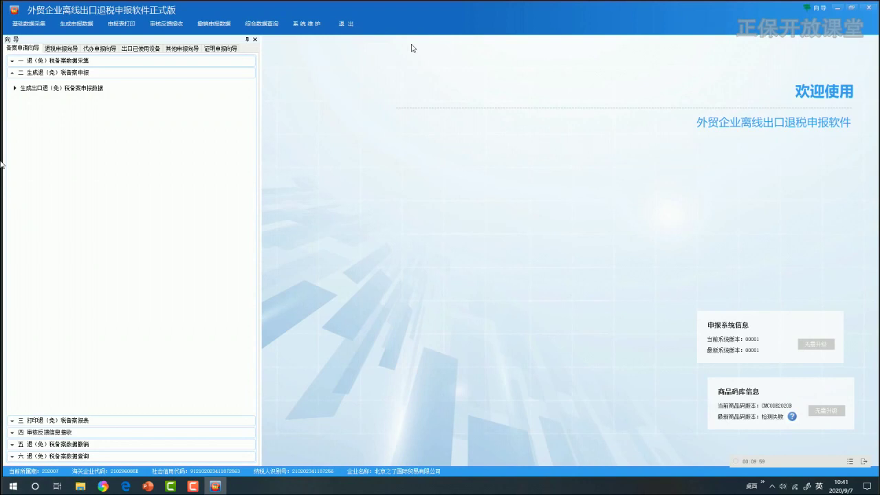